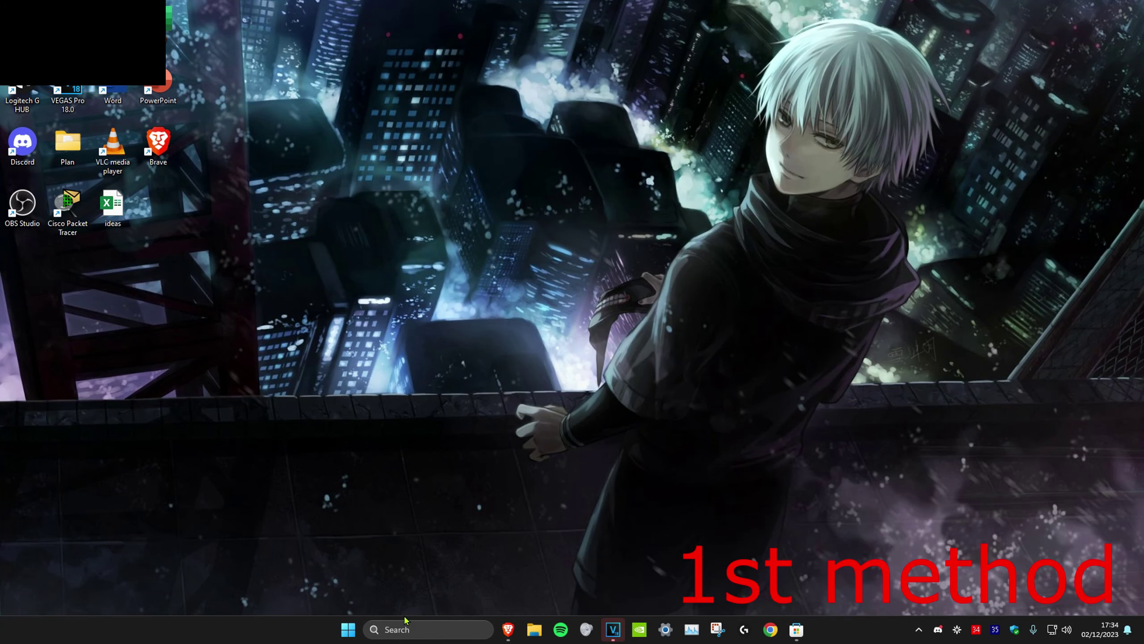
Search Windows for "settings" and launch the Settings app.
left_click(406, 622)
type("settings")
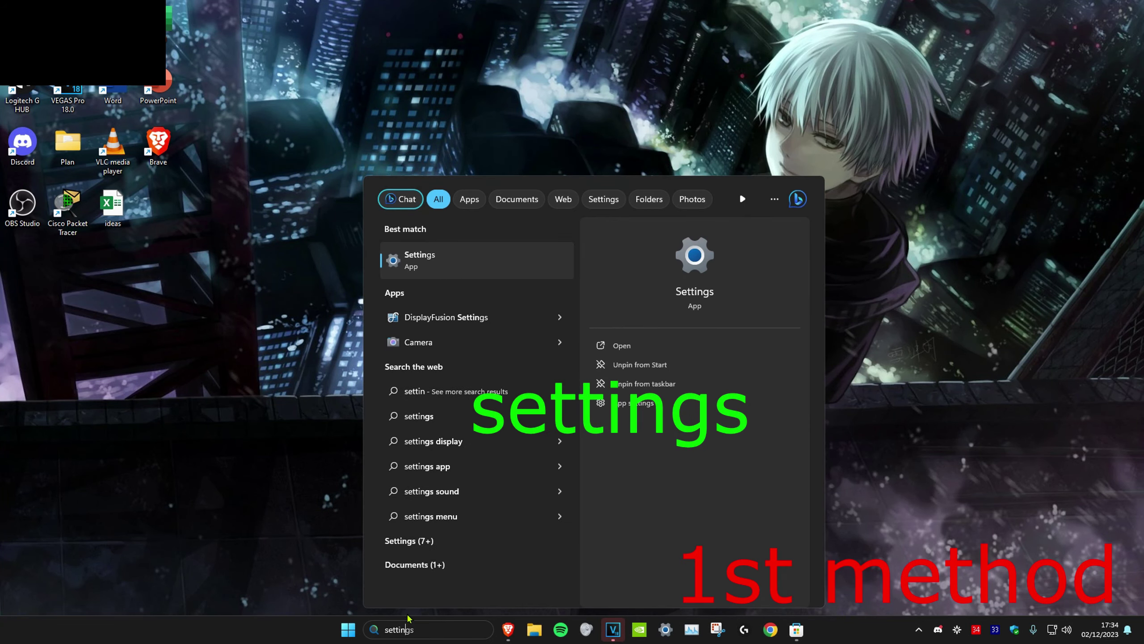
key("Return")
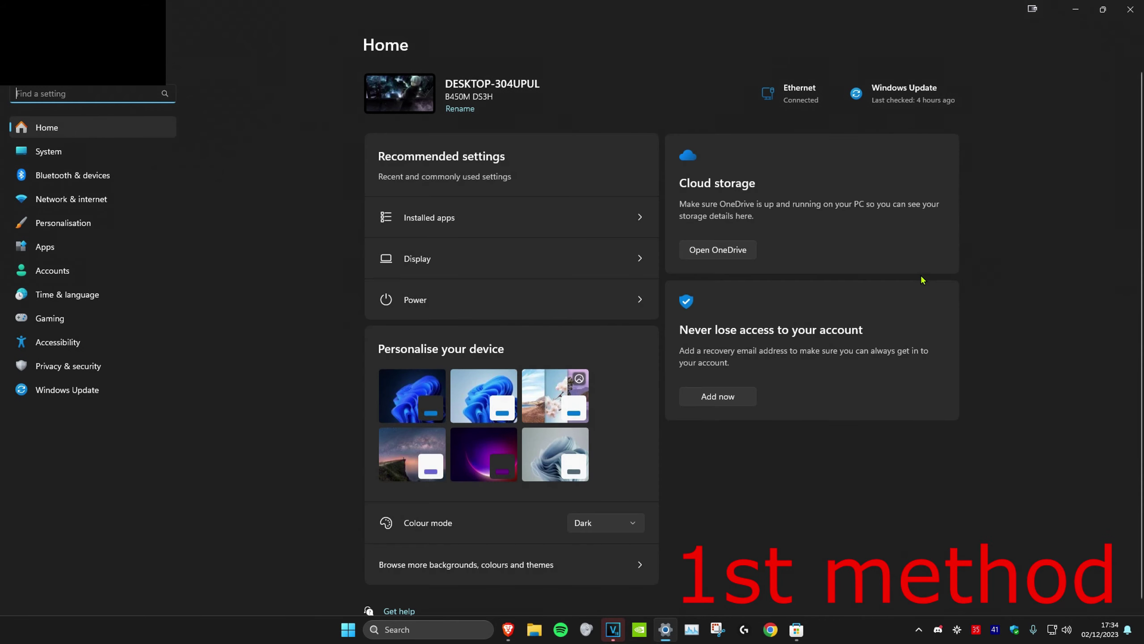
Confirm Camera access is on under Privacy & security, then open Installed apps via search.
left_click(84, 367)
scroll(320, 235, "down", 3)
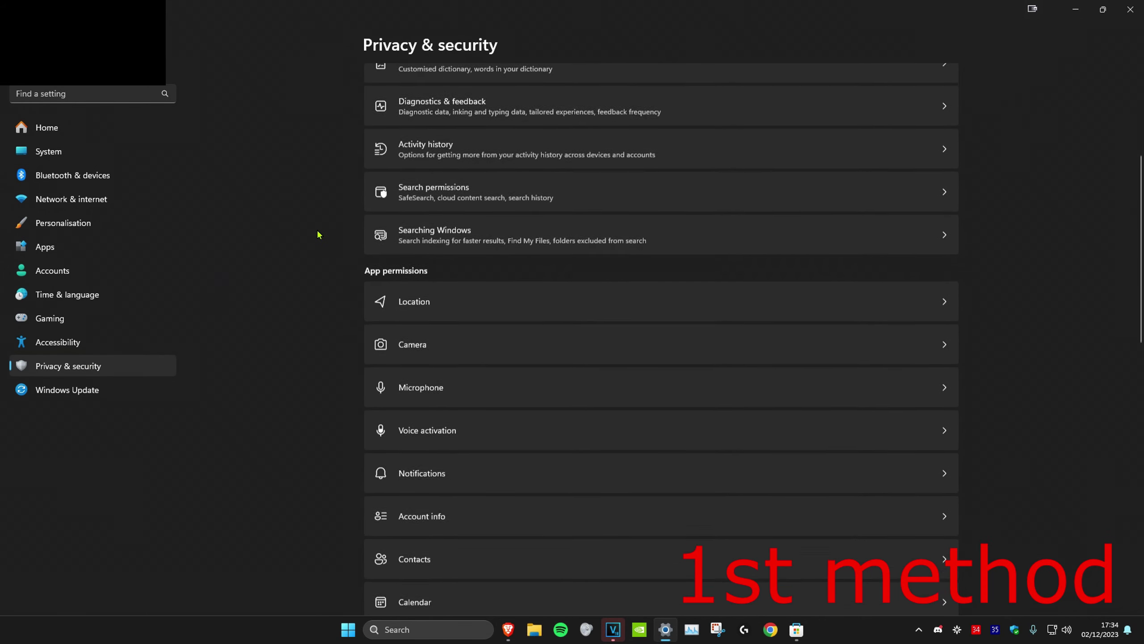
scroll(438, 251, "down", 1)
left_click(438, 251)
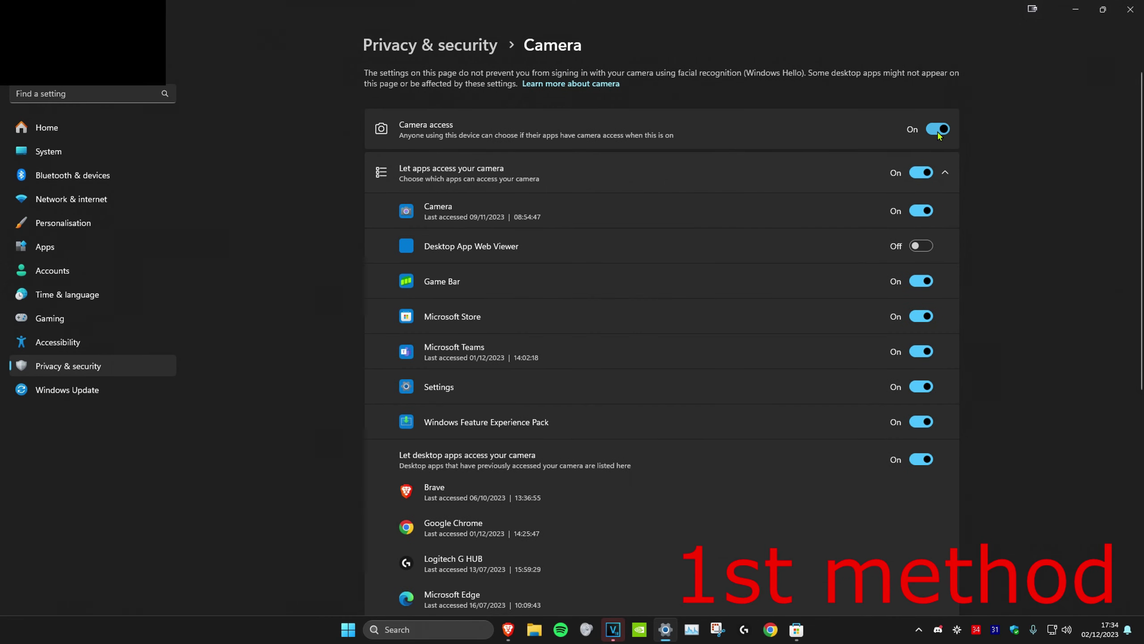
scroll(939, 133, "down", 1)
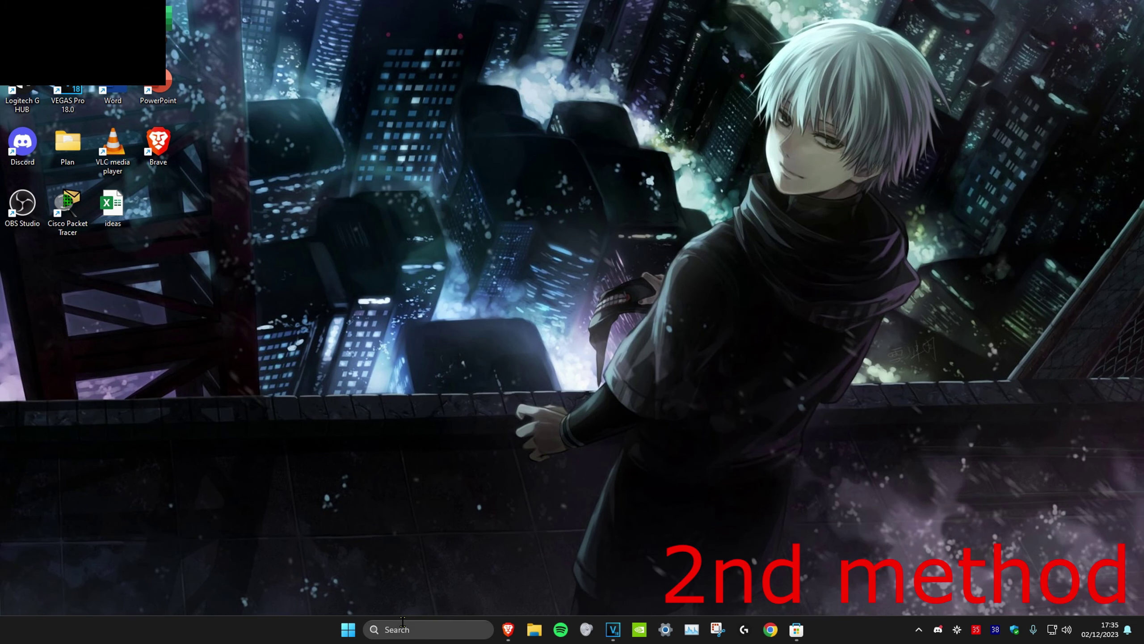
left_click(402, 629)
type("add or remove programs")
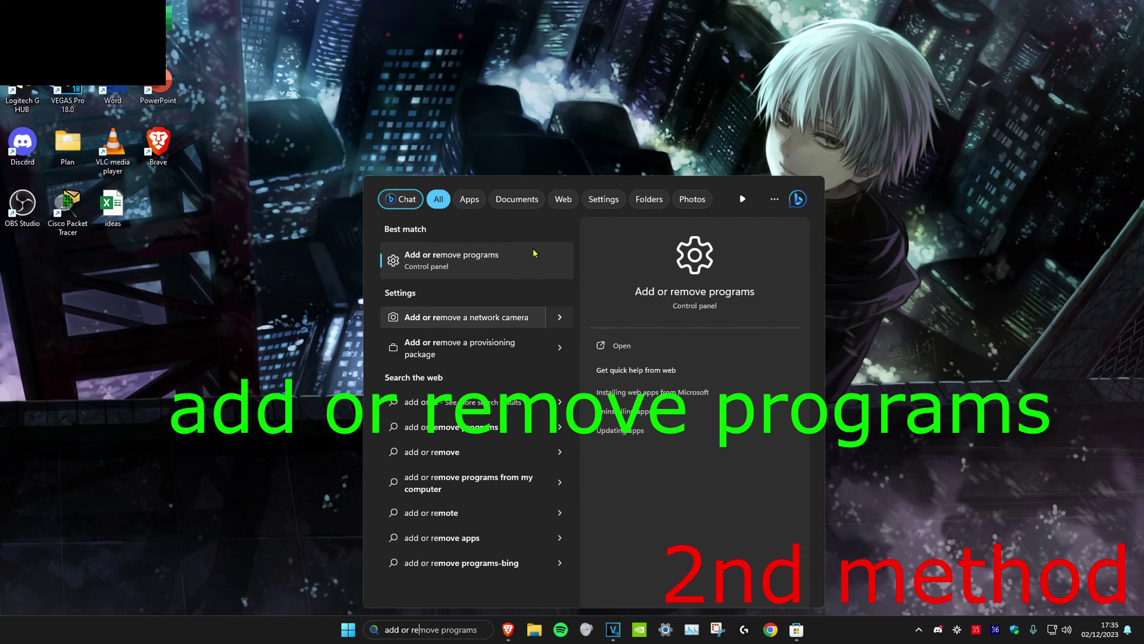
left_click(440, 260)
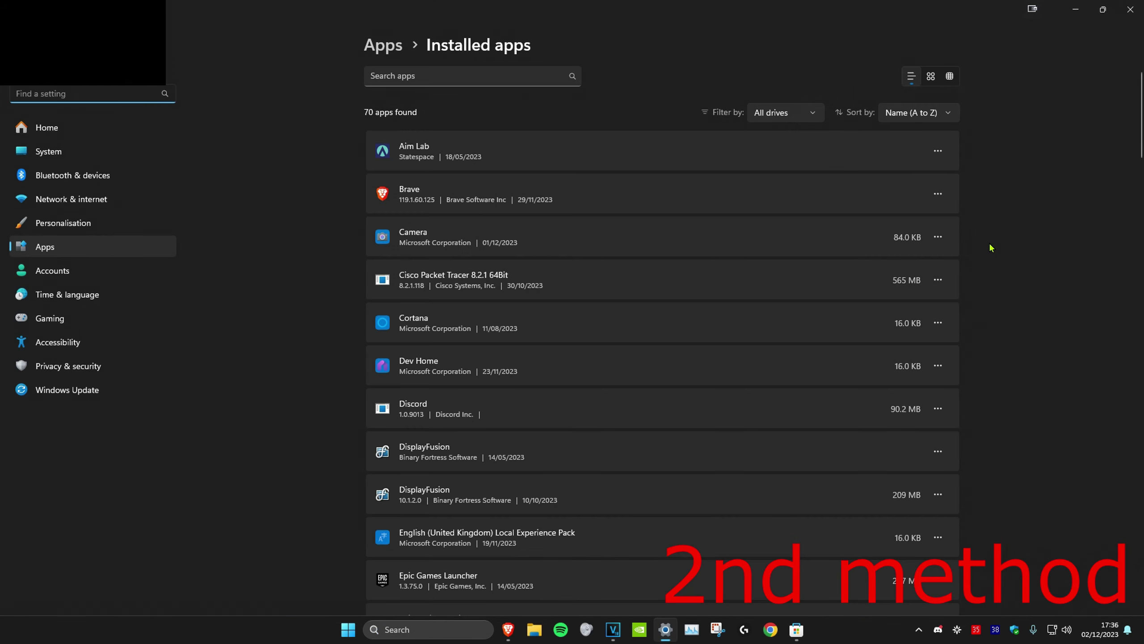
Repair the Camera app from its advanced options, then reset it and confirm deleting its data.
left_click(938, 238)
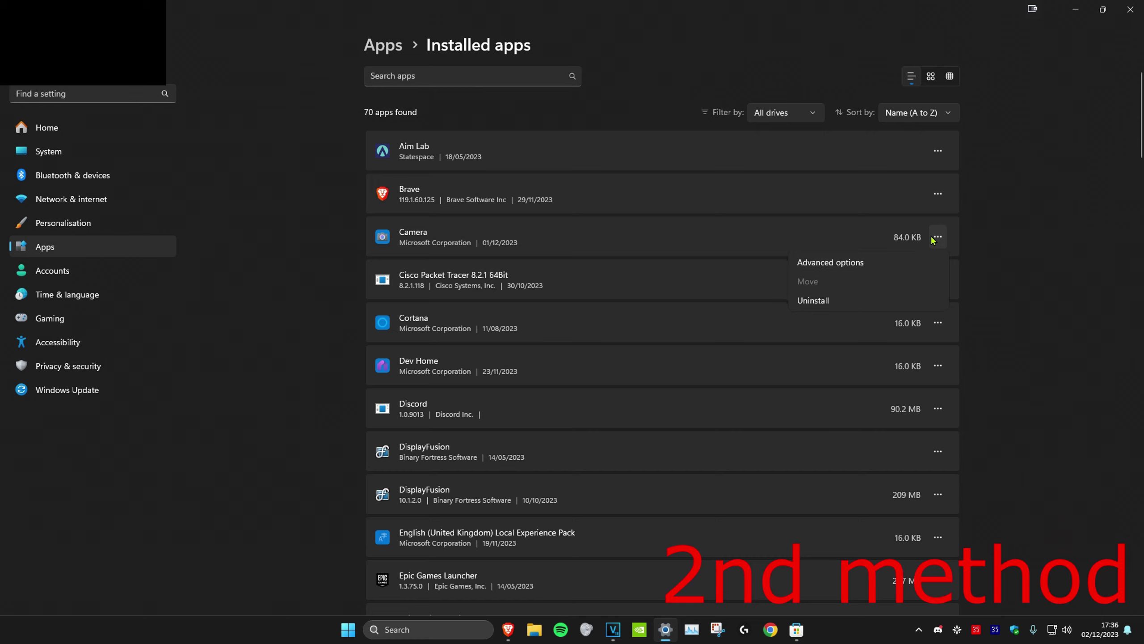
left_click(827, 263)
scroll(586, 228, "down", 3)
scroll(581, 241, "down", 3)
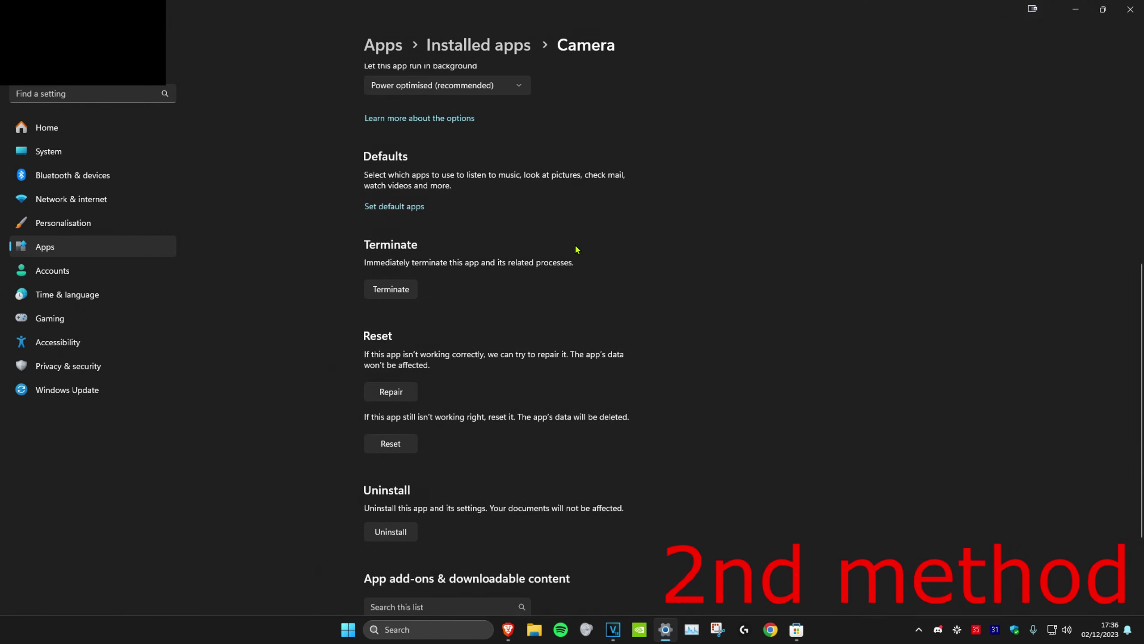
left_click(391, 374)
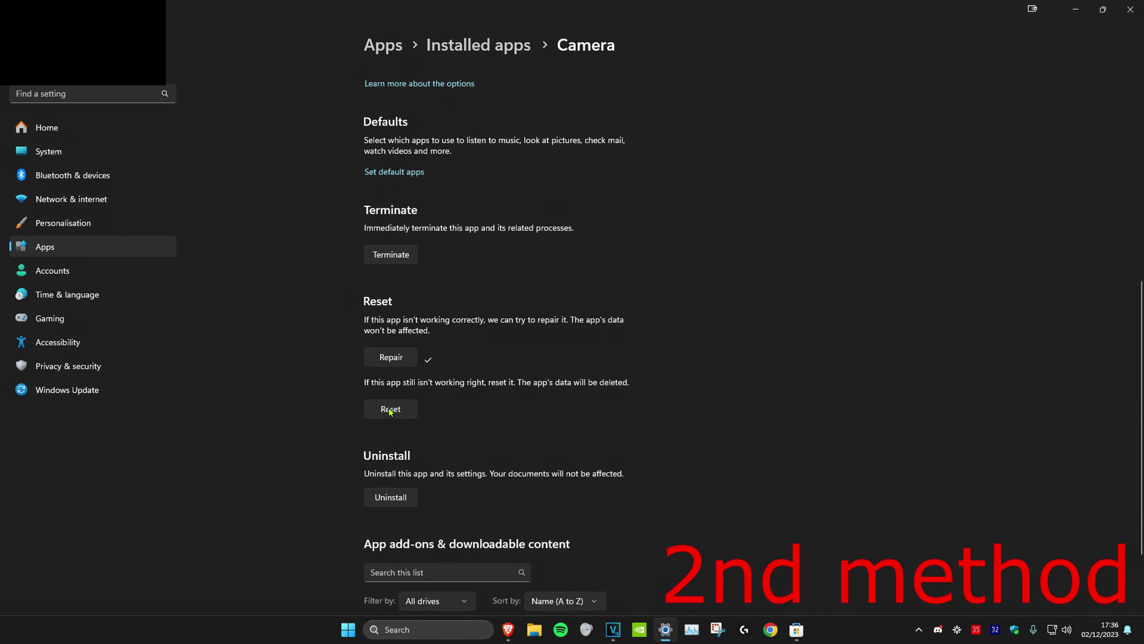
left_click(390, 410)
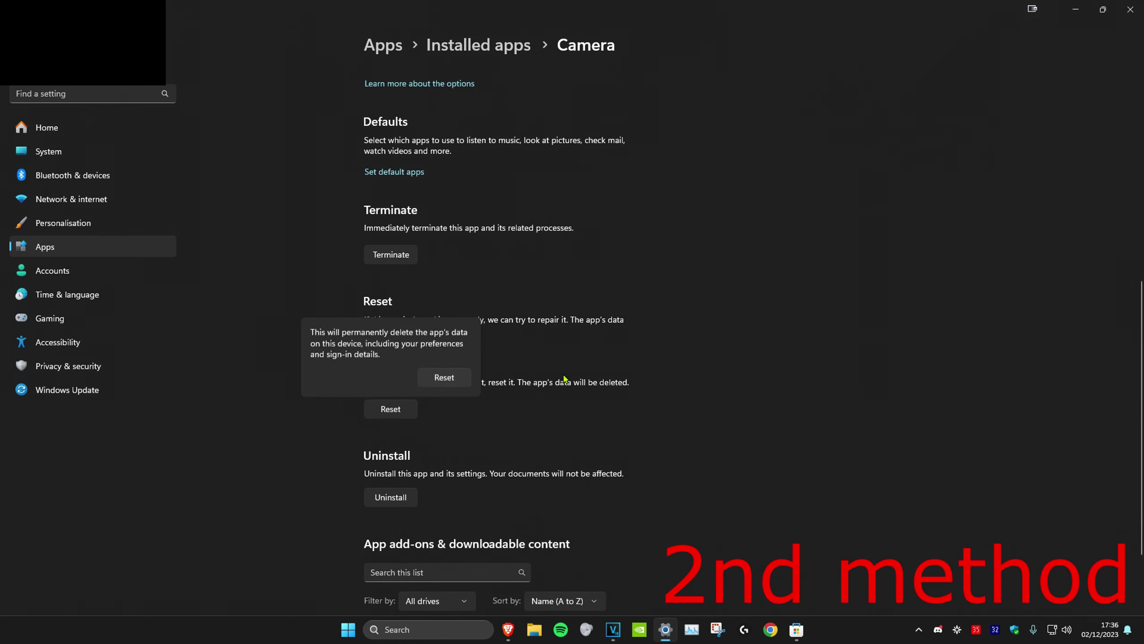
left_click(445, 377)
scroll(592, 272, "up", 5)
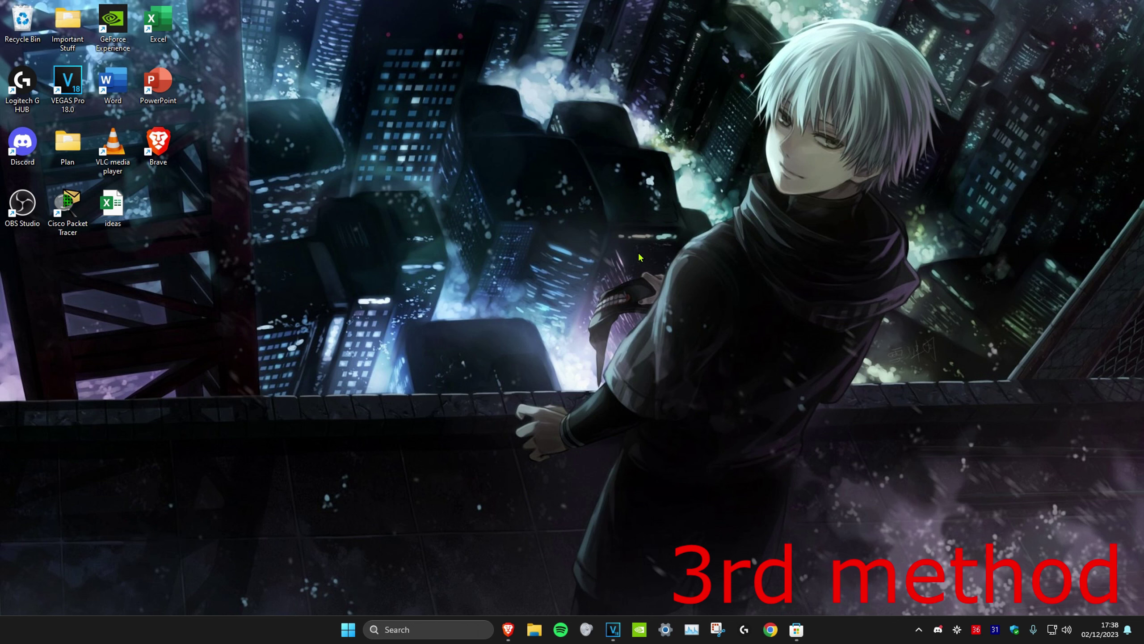
In Device Manager, start a driver update for the Full HD webcam under Cameras.
left_click(450, 623)
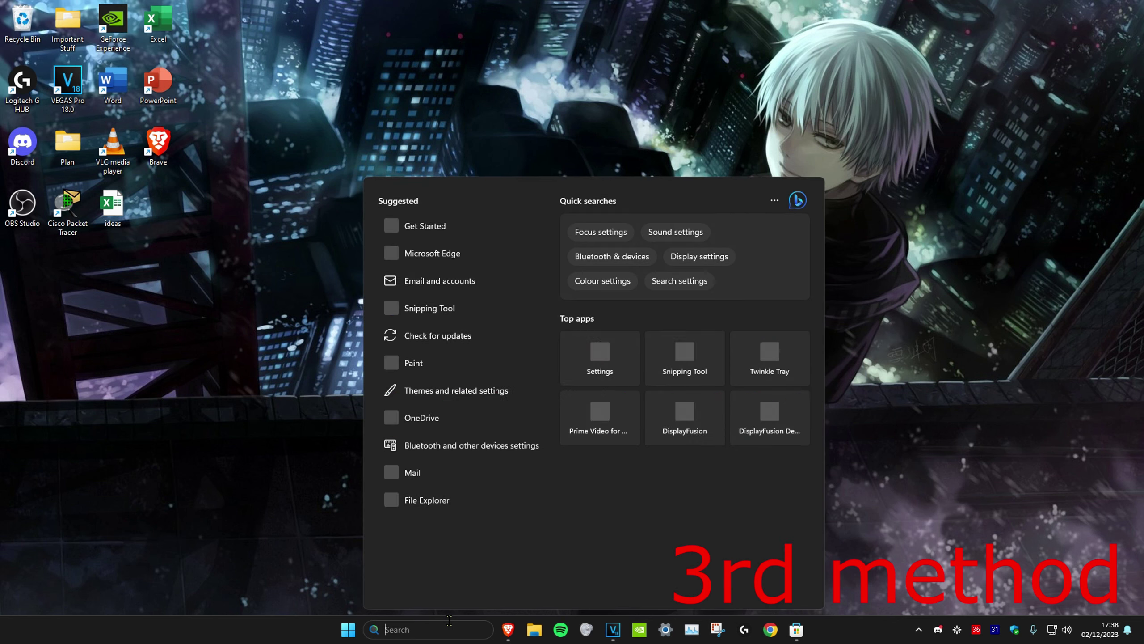
type("device")
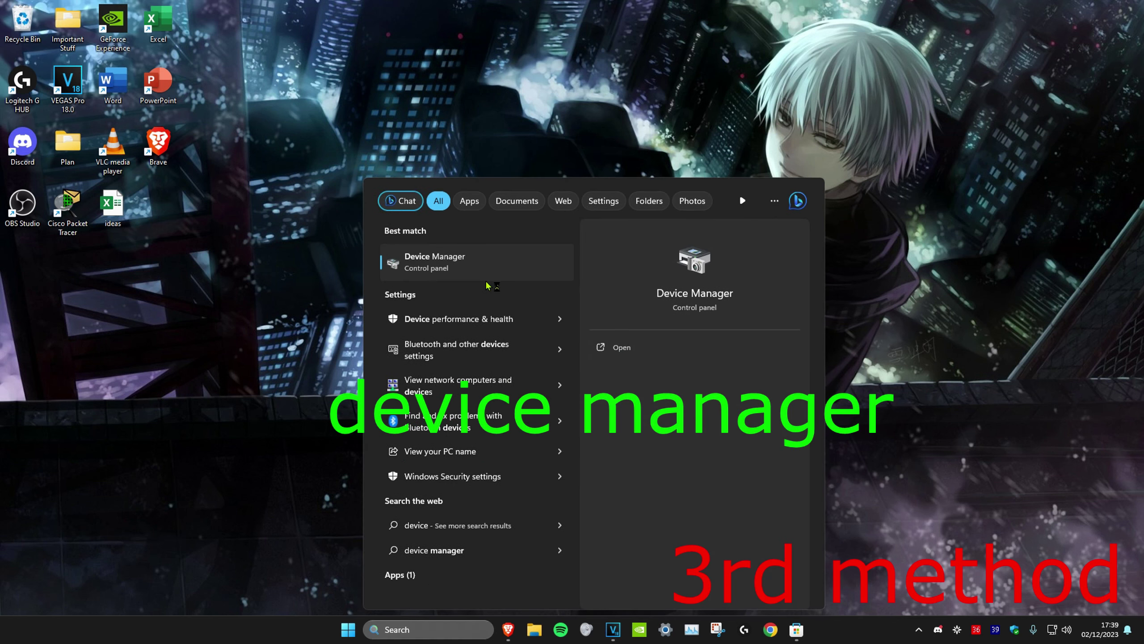
left_click(438, 259)
left_click(99, 102)
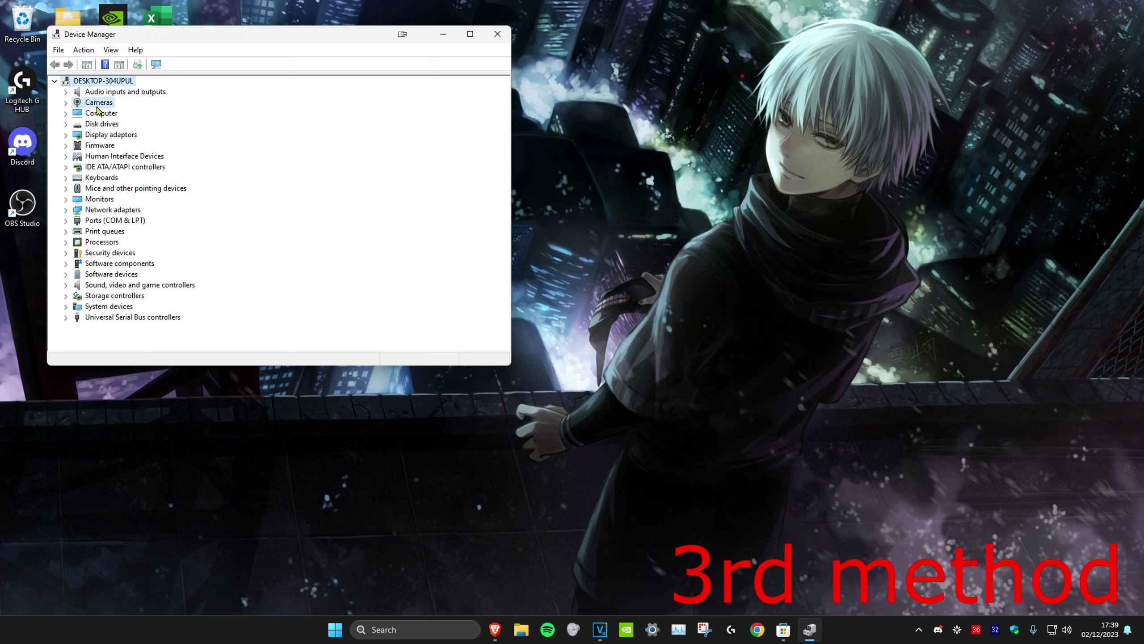
left_click(66, 102)
right_click(107, 115)
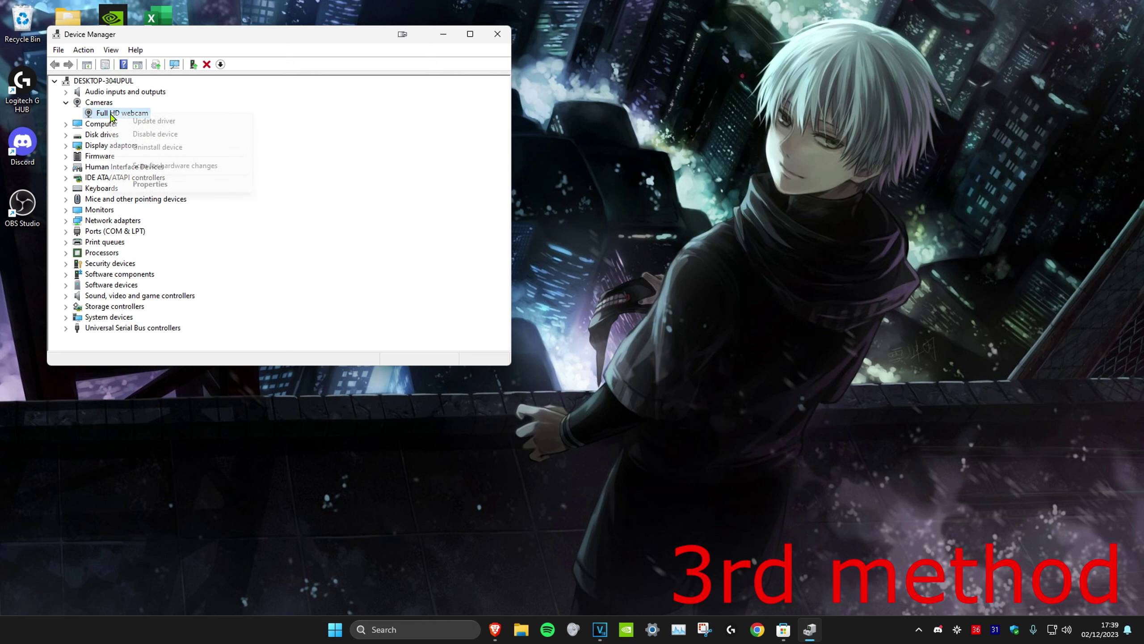
left_click(124, 120)
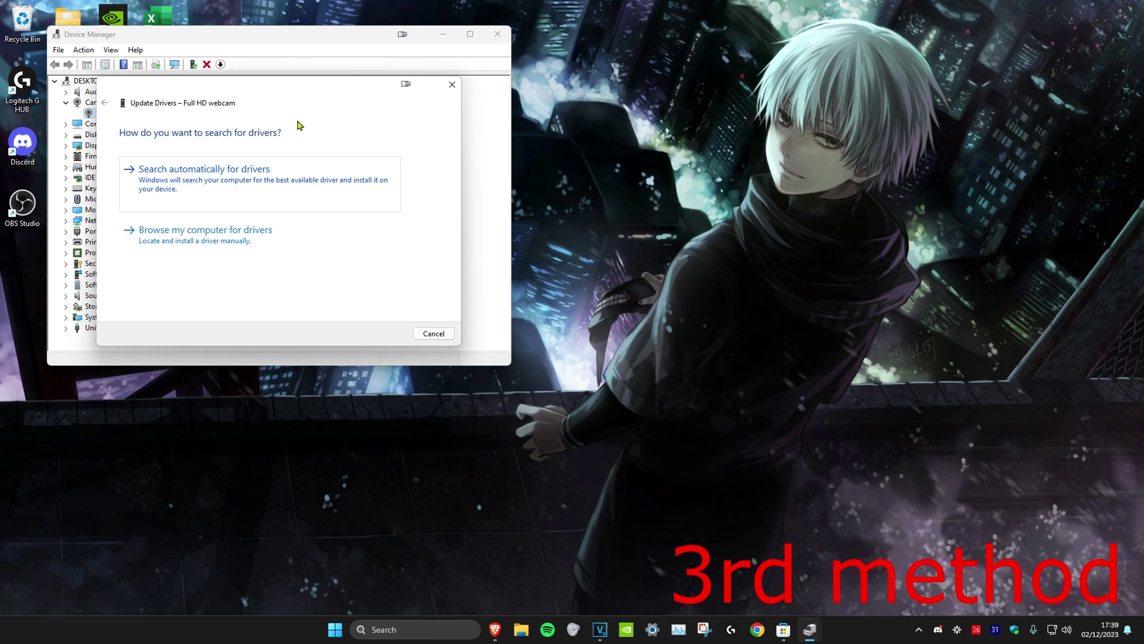
Search automatically for a webcam driver, then list this computer's compatible drivers, showing USB Video Device.
left_click(199, 181)
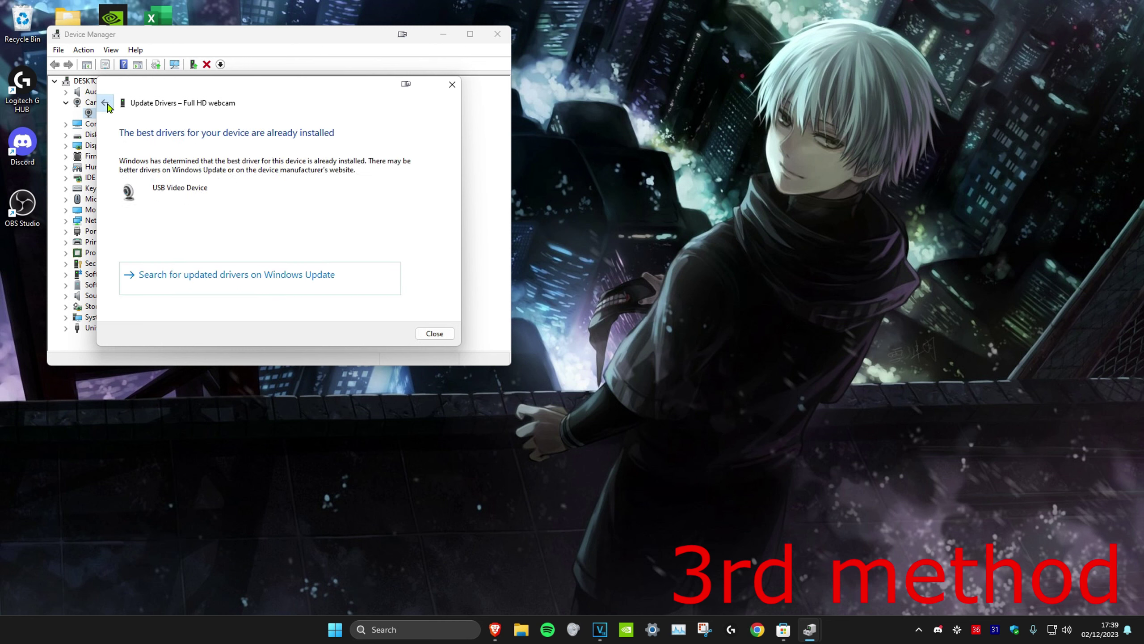
left_click(105, 103)
left_click(186, 247)
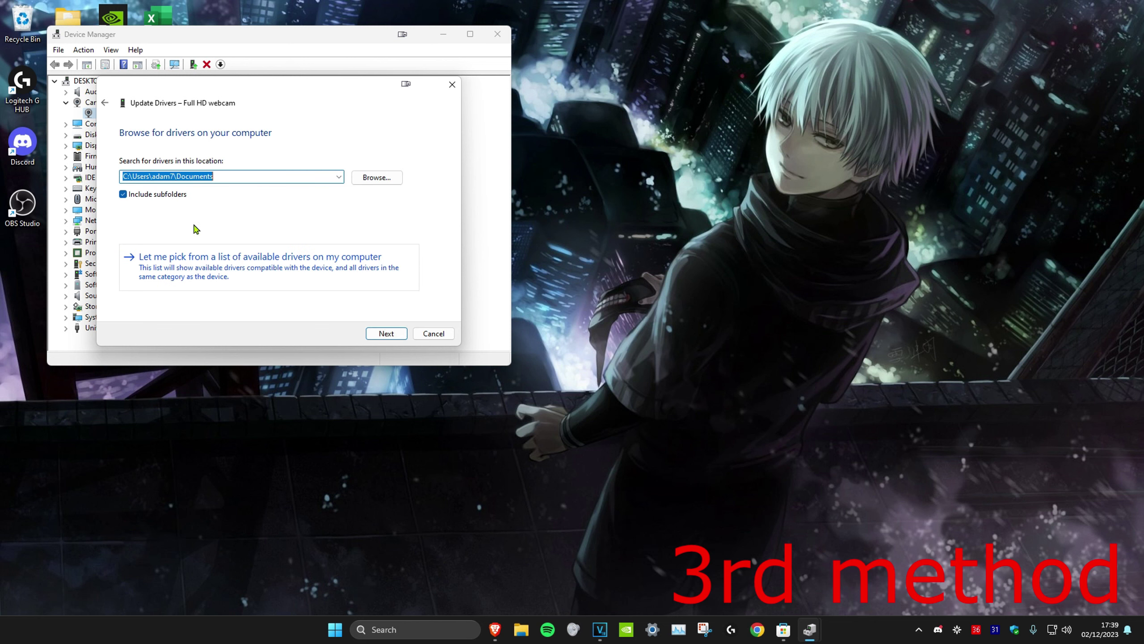
left_click(211, 276)
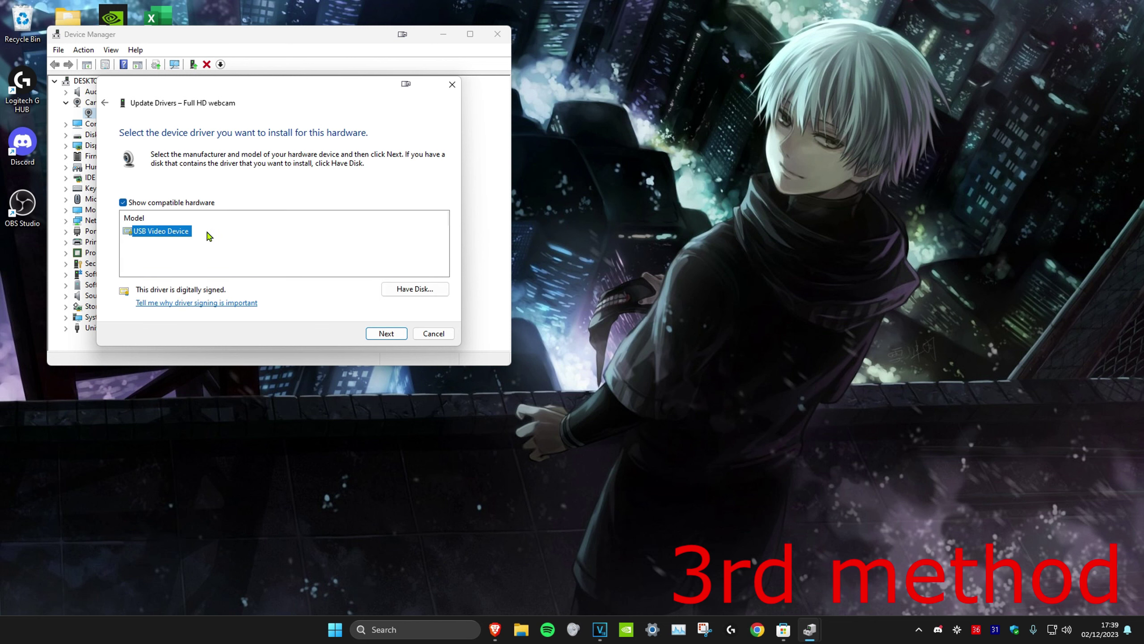